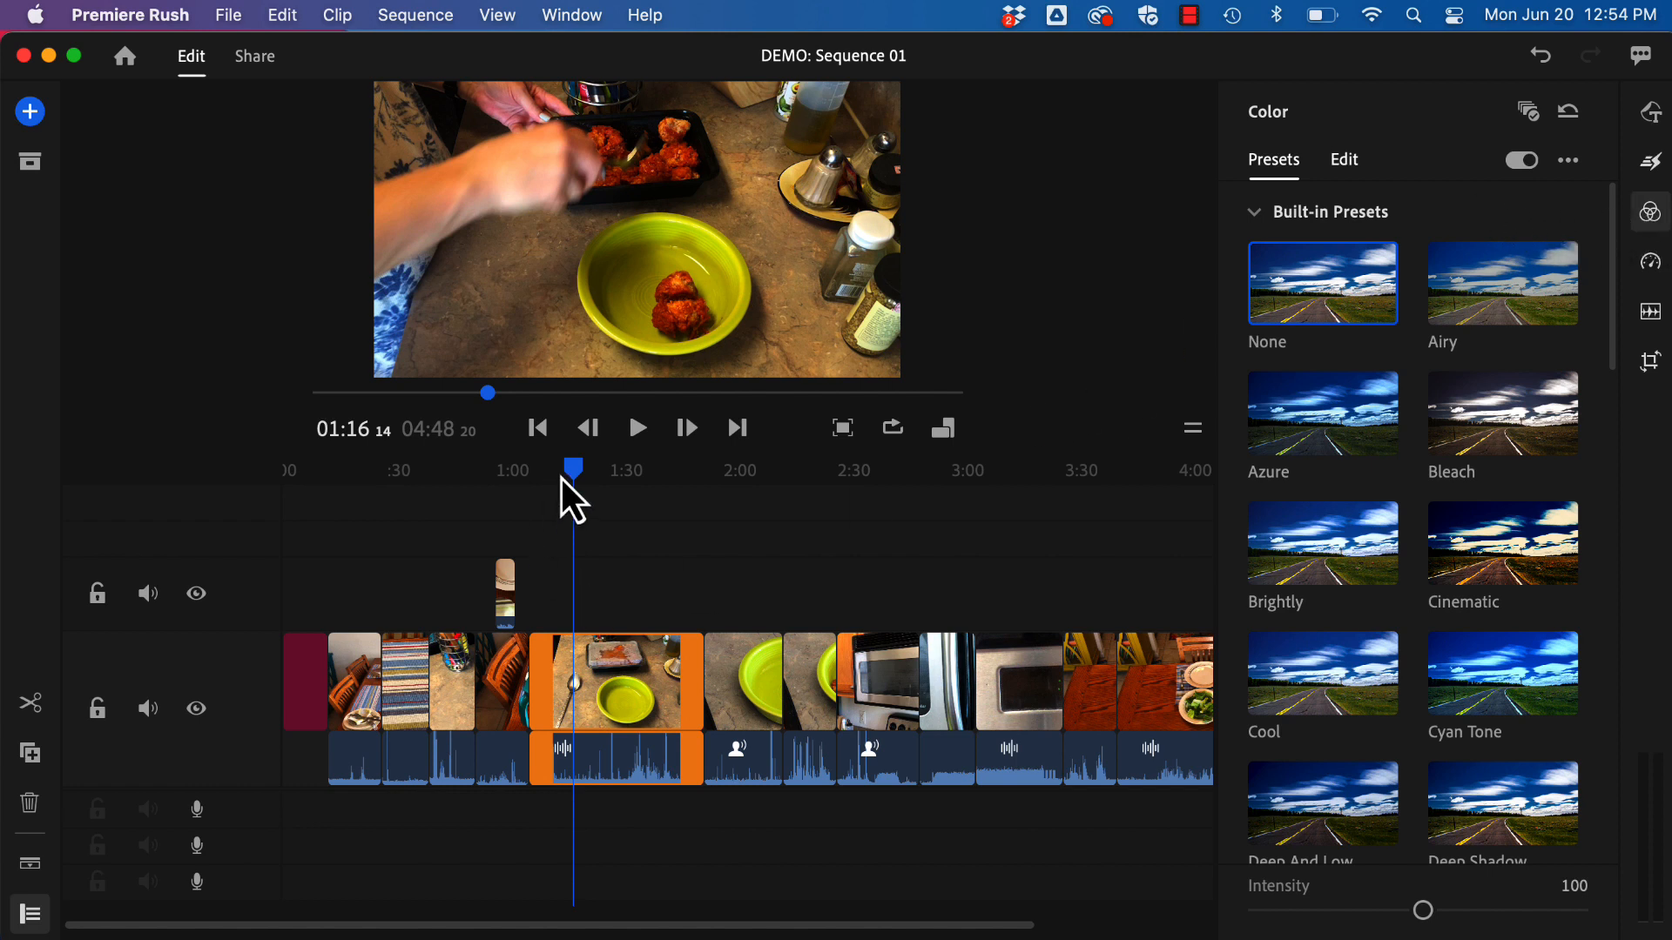
Step: Place the playhead at about 01:17 and set the selected clip's Exposure to 0.35 in the basic color adjustments
mouse_move(572, 479)
mouse_down()
mouse_move(356, 514)
mouse_move(359, 480)
mouse_move(400, 499)
mouse_move(492, 488)
mouse_move(579, 509)
mouse_up()
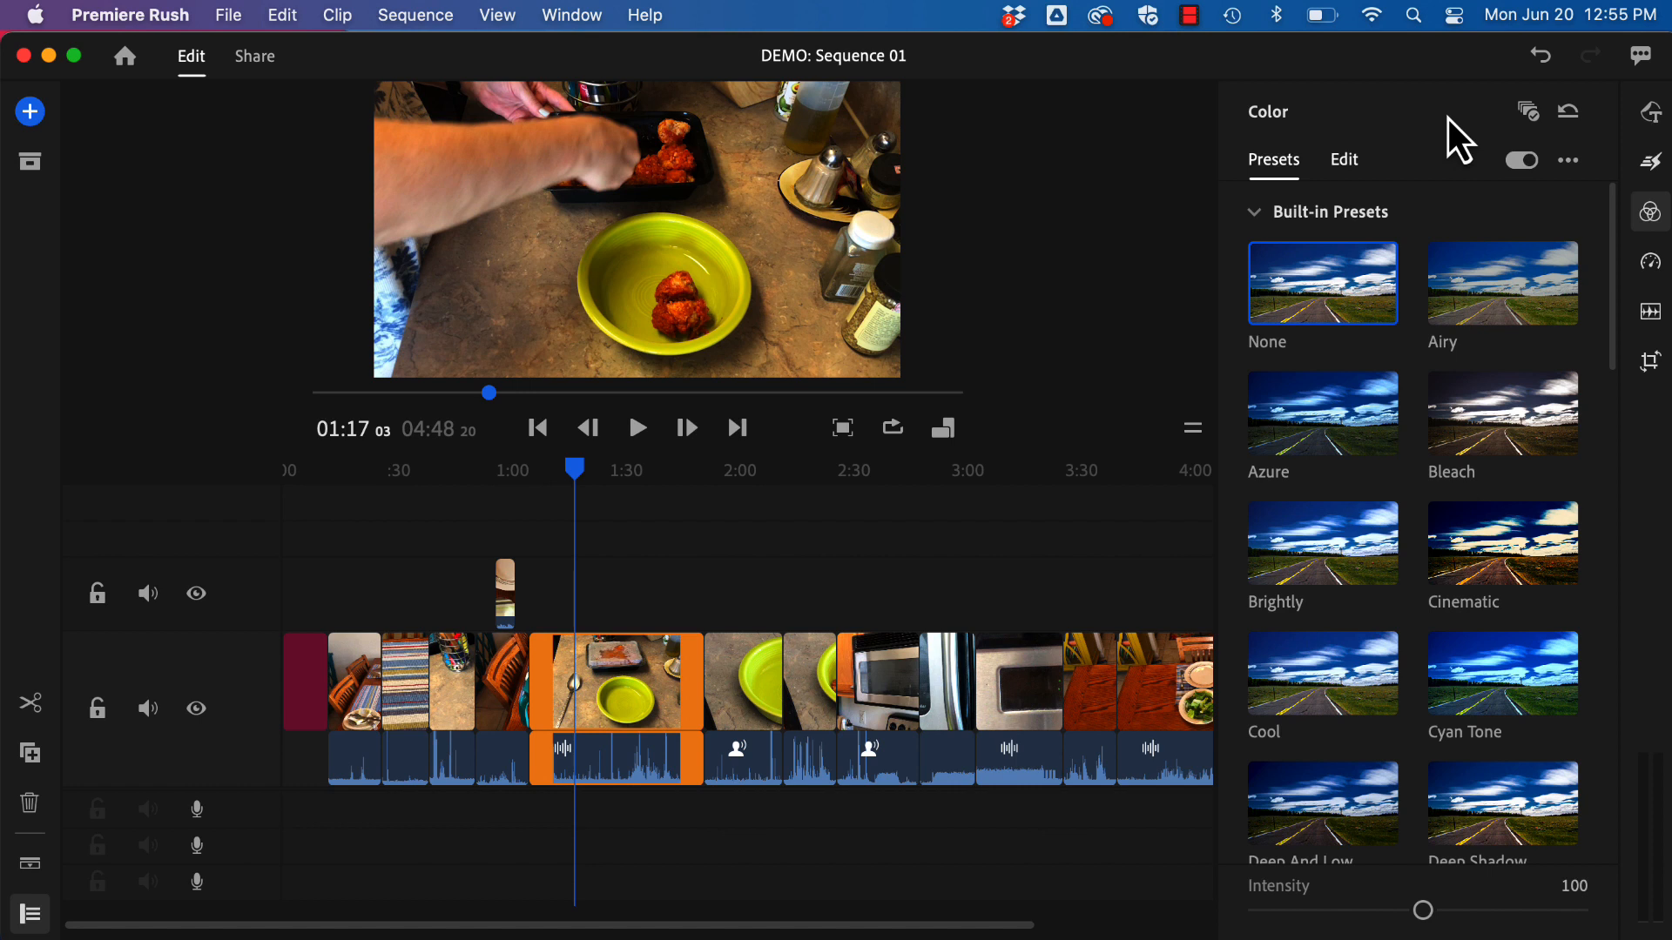
click(1530, 115)
click(1345, 161)
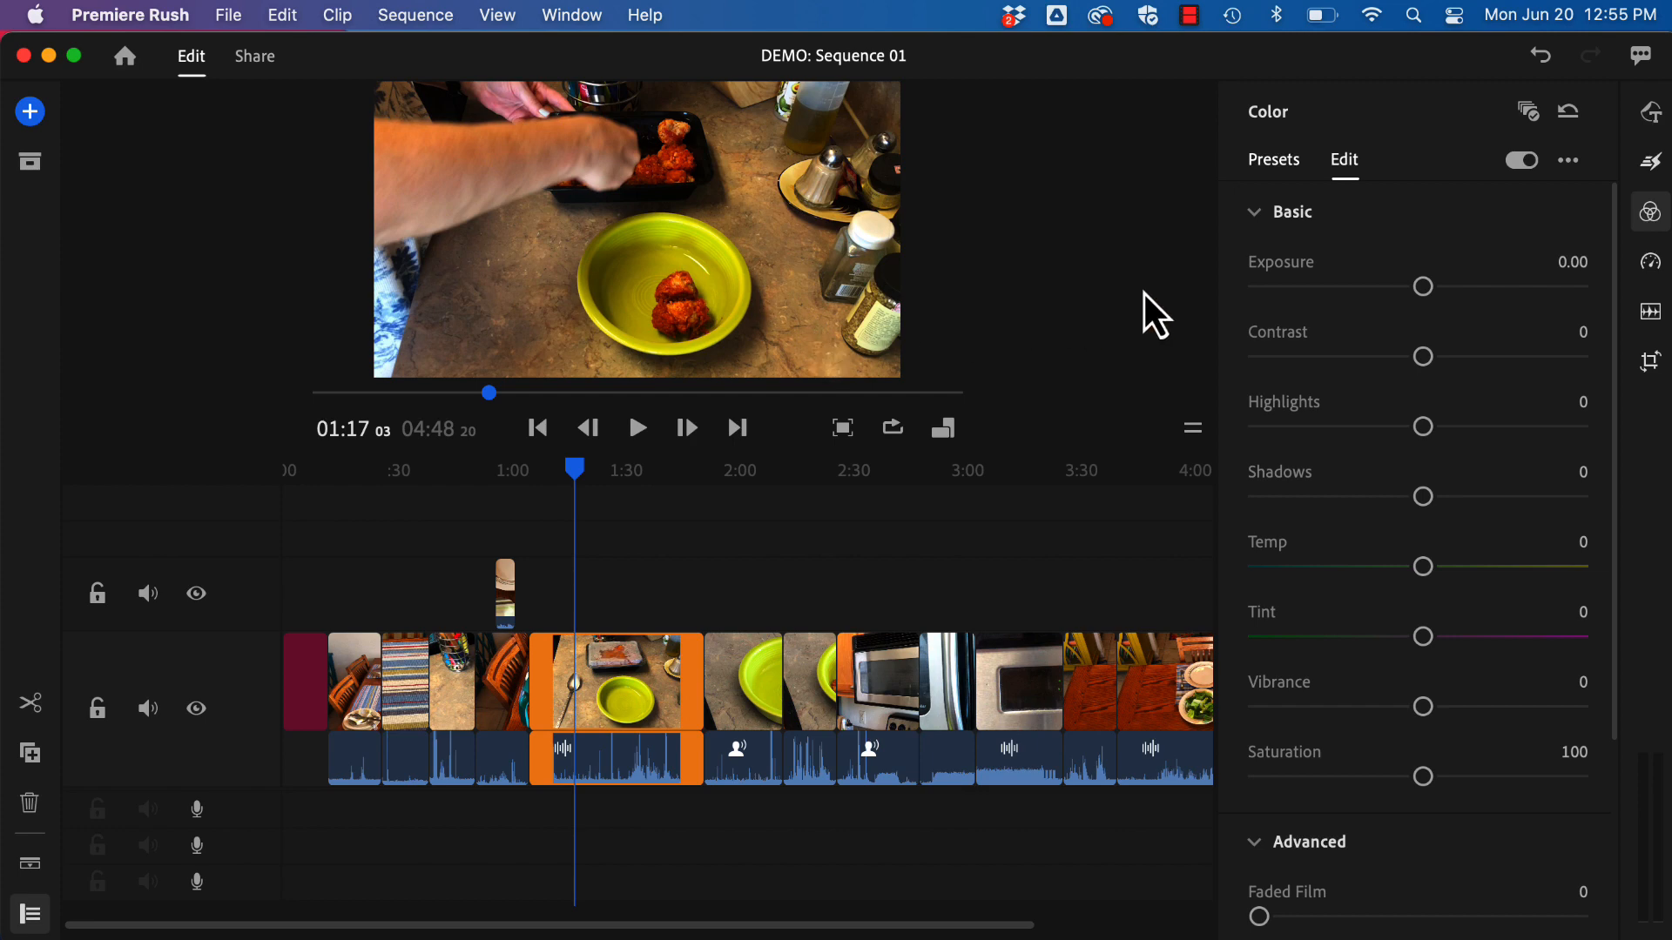
mouse_move(1427, 290)
mouse_down()
mouse_move(1513, 290)
mouse_move(1324, 312)
mouse_move(1405, 310)
mouse_up()
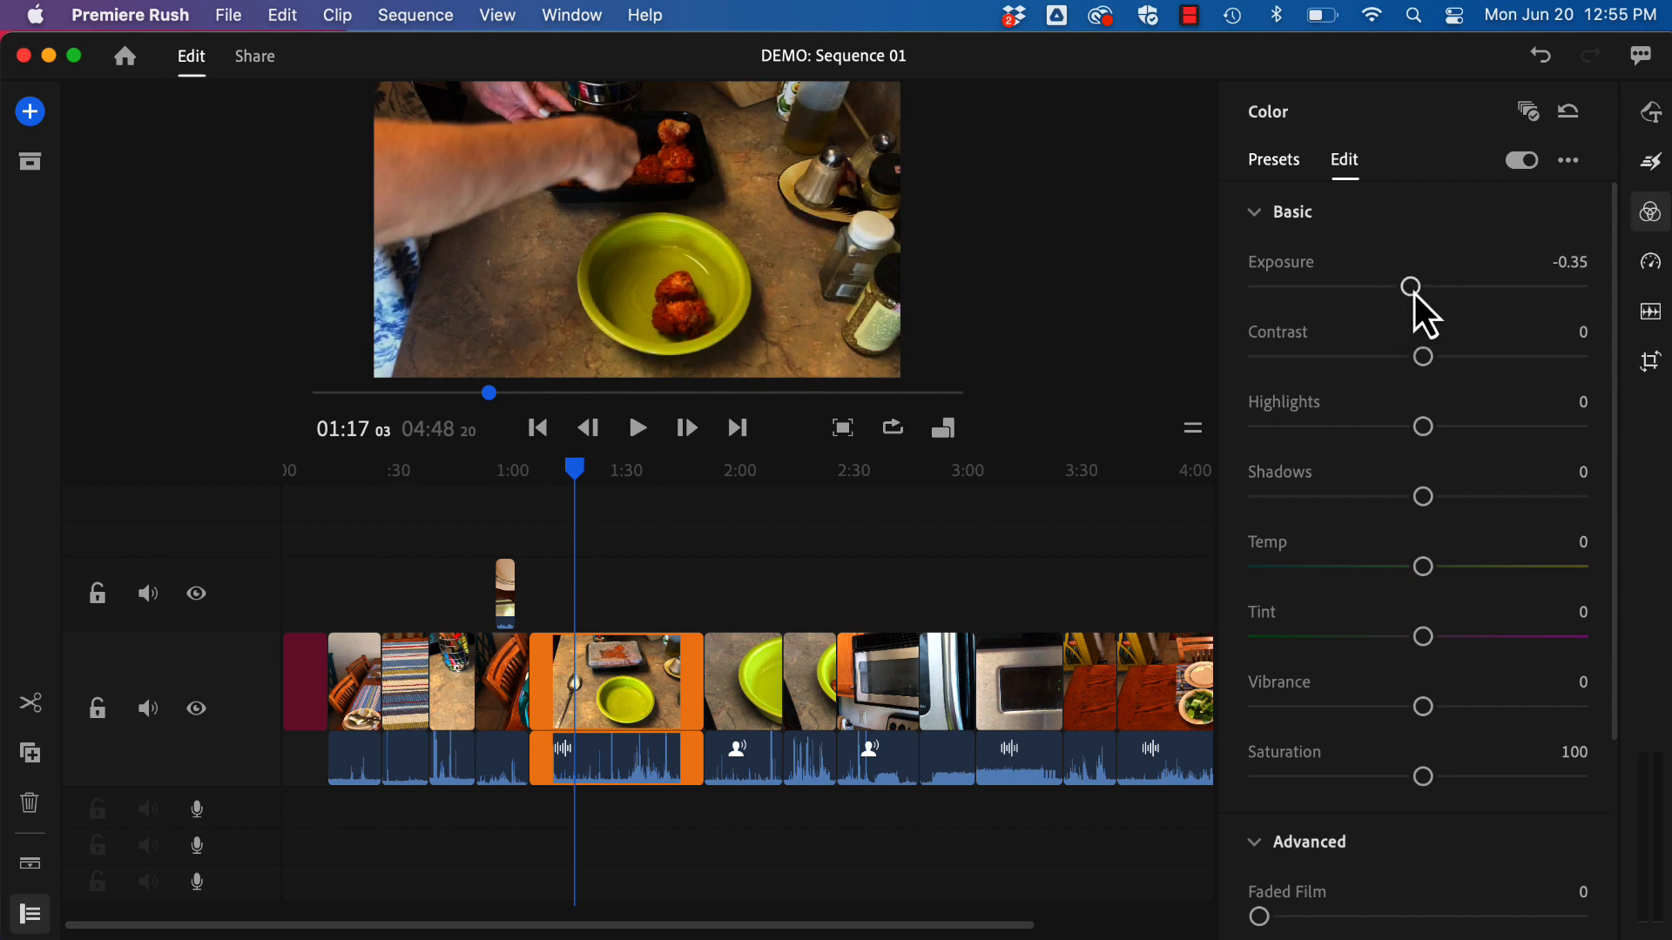
double_click(1414, 293)
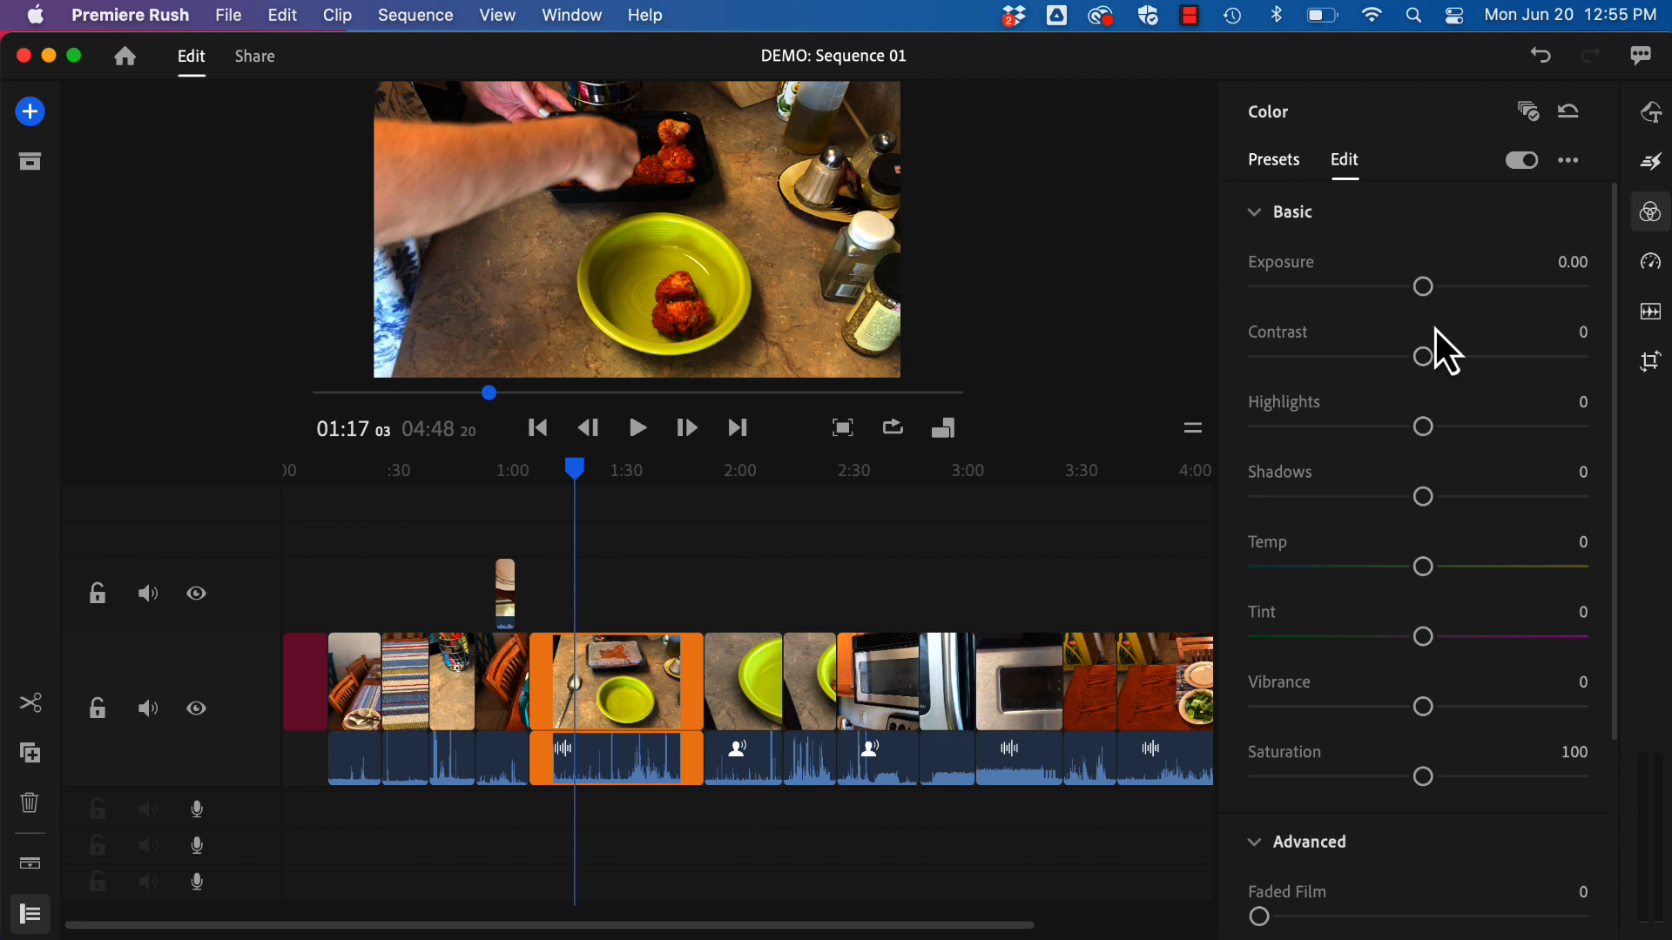
drag(1424, 289, 1428, 289)
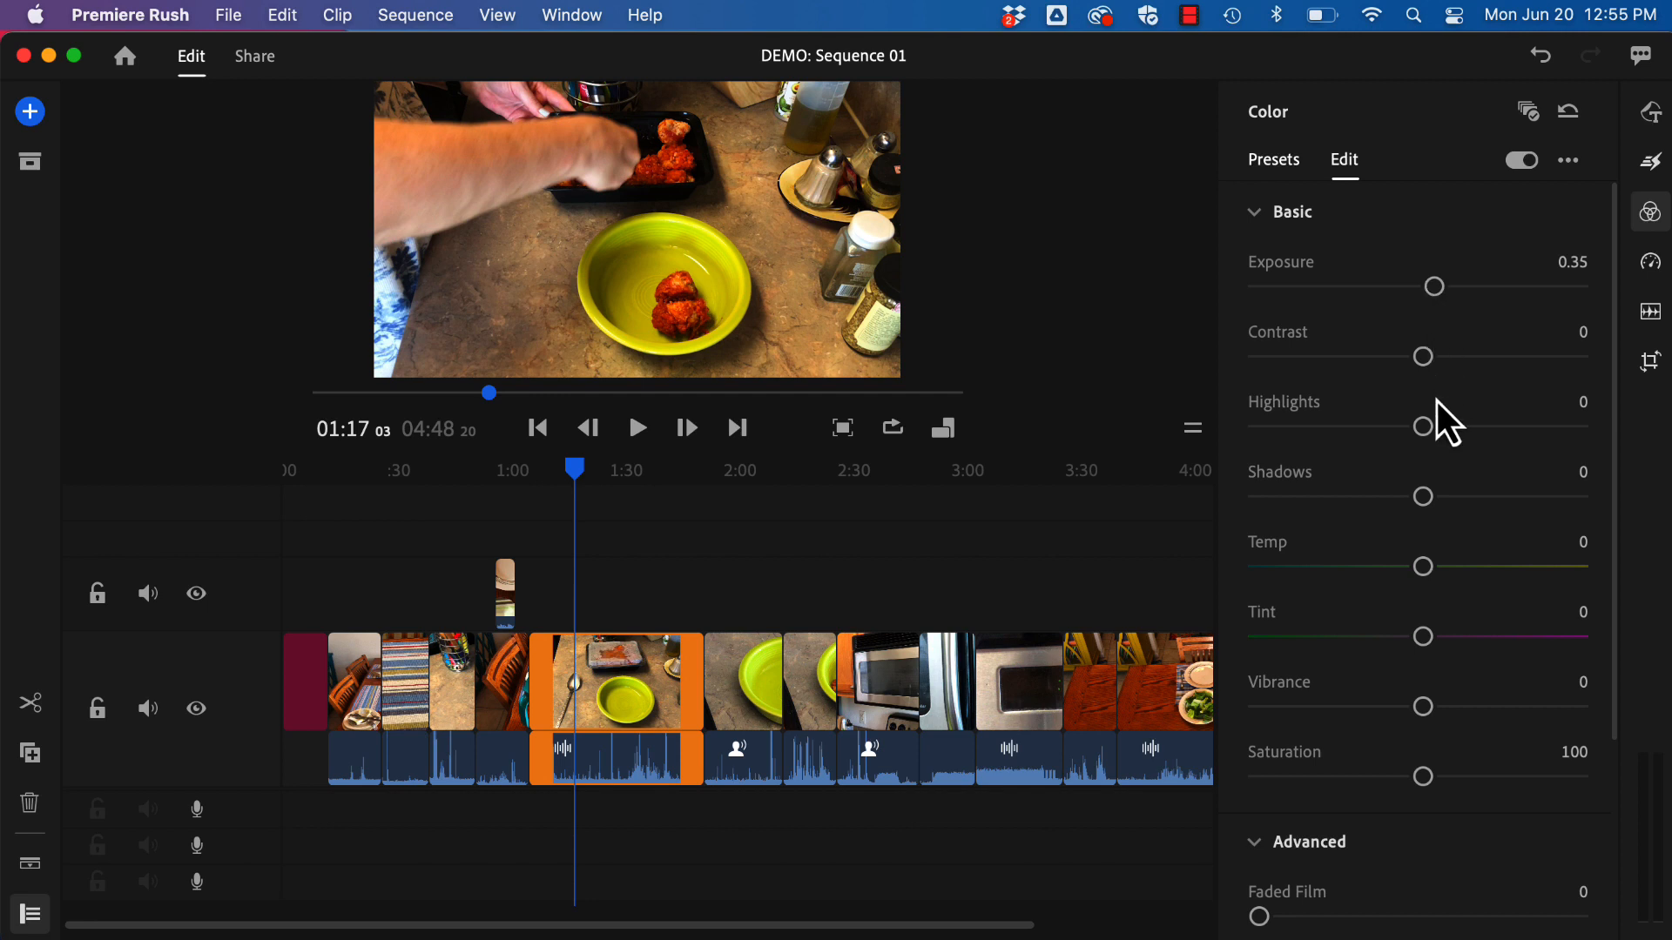
Step: Set the clip's Shadows to 8, Temp to -5 and Tint to -4
drag(1430, 499, 1426, 498)
drag(1428, 573, 1414, 575)
mouse_move(1420, 573)
mouse_down()
mouse_move(1374, 575)
mouse_move(1409, 576)
mouse_up()
drag(1428, 646, 1409, 636)
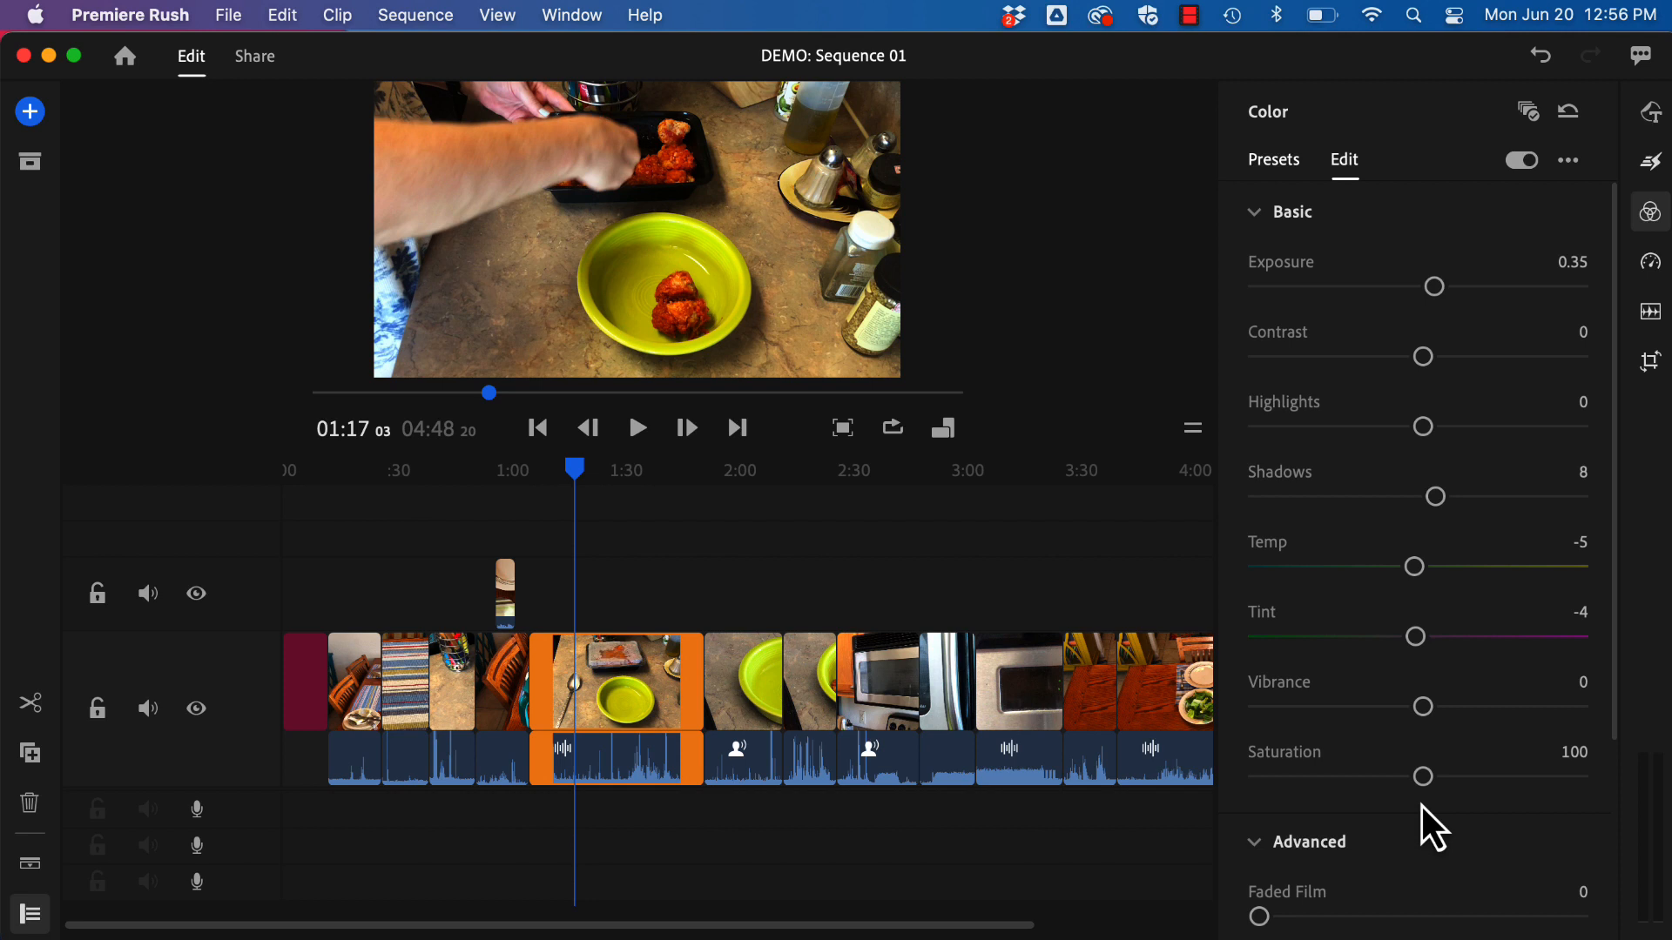
Step: Try Vibrance, Faded Film and Sharpening adjustments on the clip and return each to its default value
mouse_move(1427, 708)
mouse_down()
mouse_move(1558, 709)
mouse_move(1314, 725)
mouse_move(1433, 727)
mouse_up()
double_click(1436, 710)
scroll(1482, 694, down, 3)
scroll(1481, 694, down, 1)
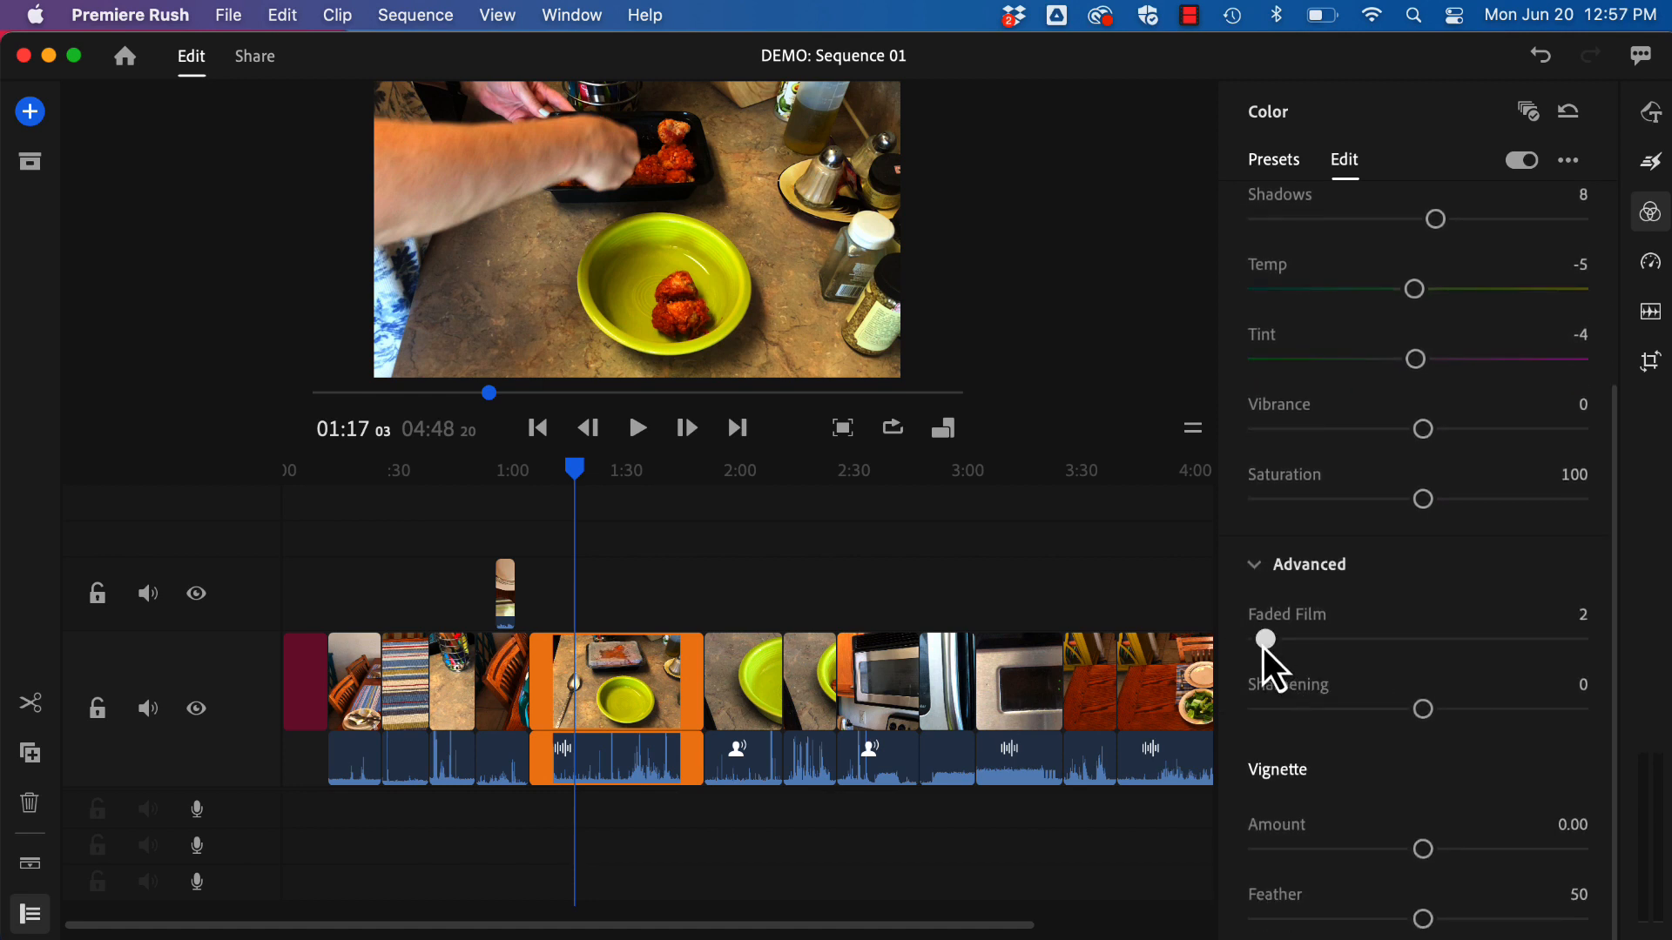
mouse_move(1263, 647)
mouse_down()
mouse_move(1556, 647)
mouse_move(1231, 642)
mouse_up()
mouse_move(1410, 706)
mouse_down()
mouse_move(1476, 714)
mouse_move(1422, 712)
mouse_up()
Step: Apply the built-in Mono color preset to all clips in the sequence
click(1265, 166)
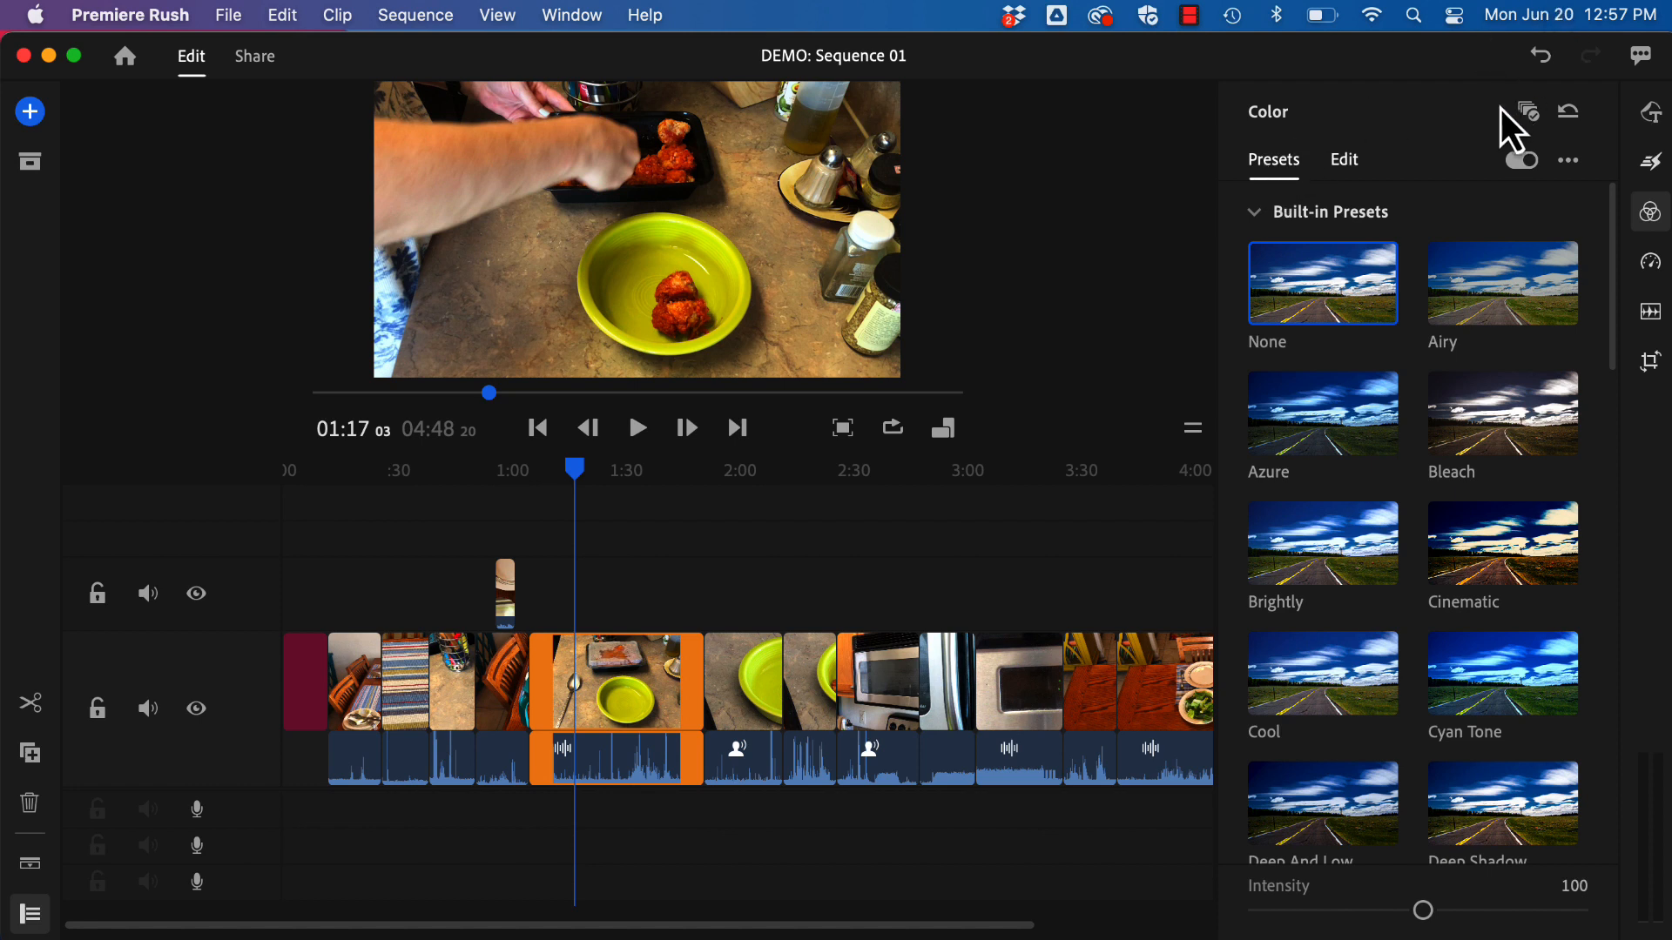
click(1530, 114)
scroll(1343, 790, down, 10)
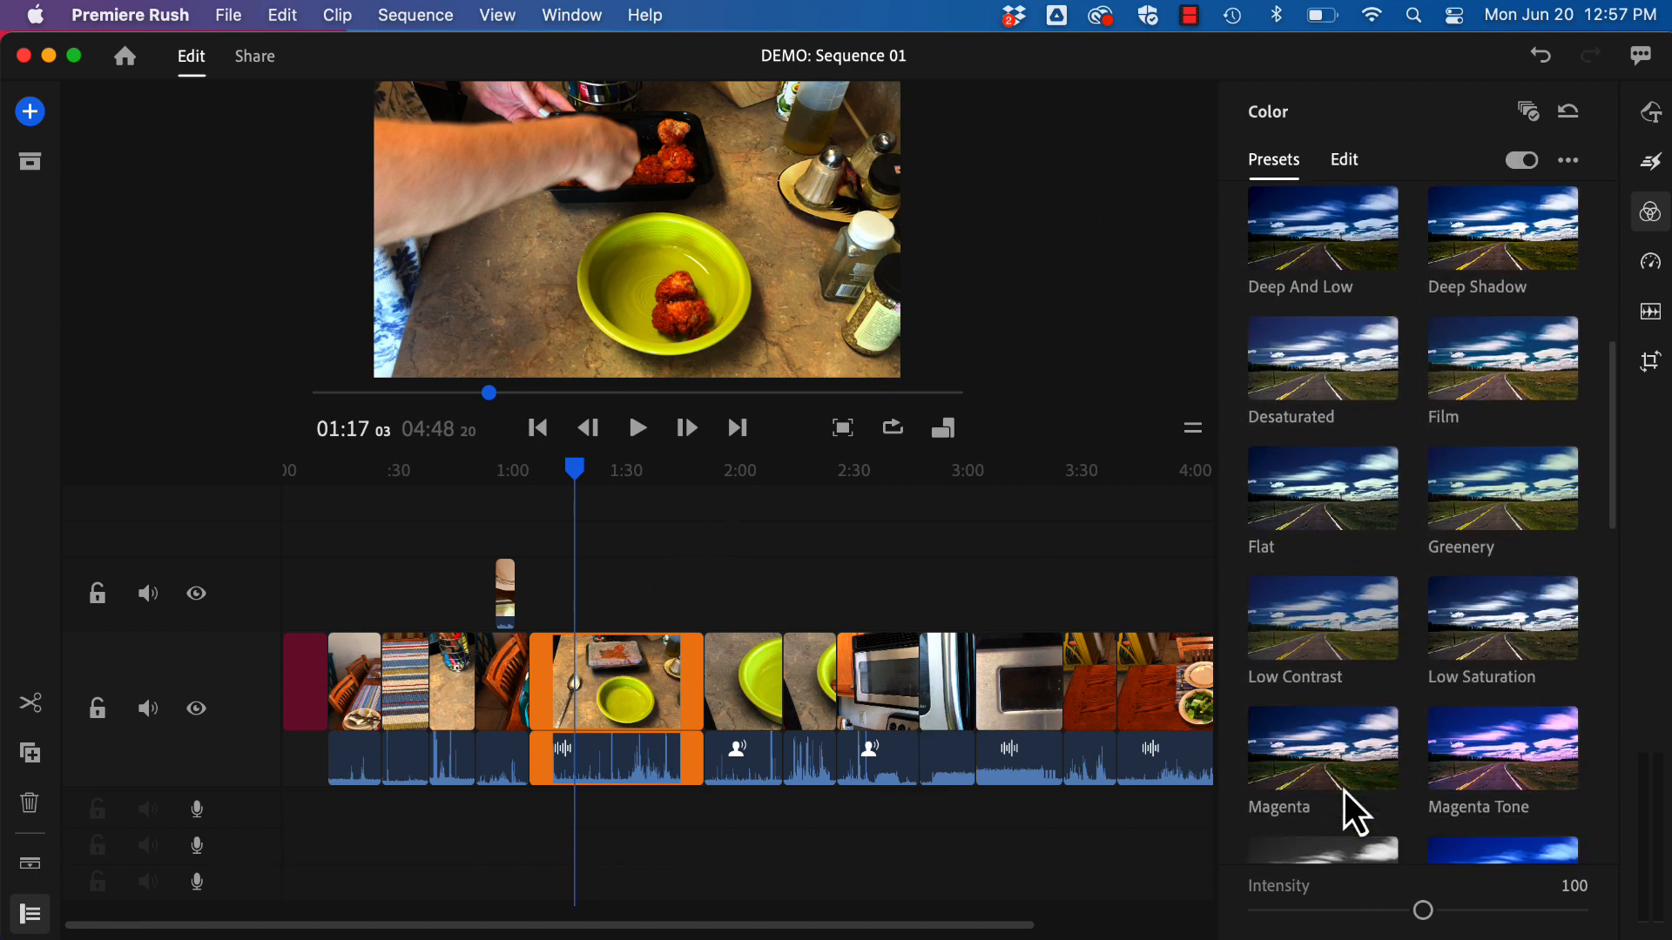
scroll(1345, 792, down, 3)
click(1339, 781)
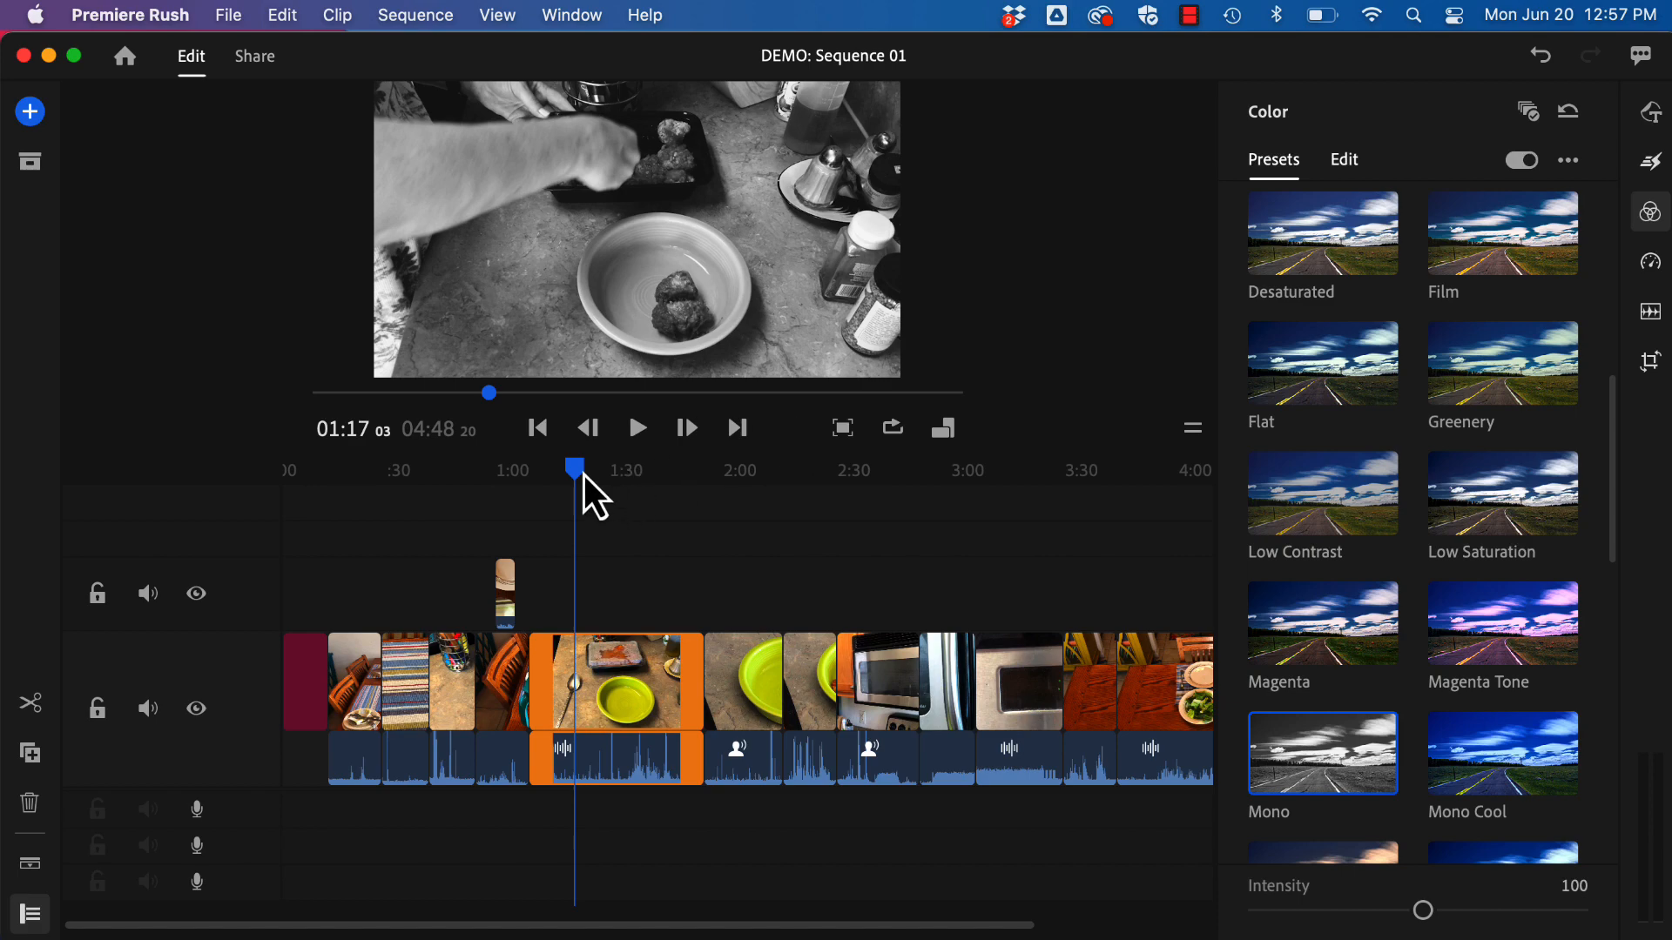
Step: Go to the green bowl clip at about 01:52 and reset its color settings
drag(581, 475, 708, 543)
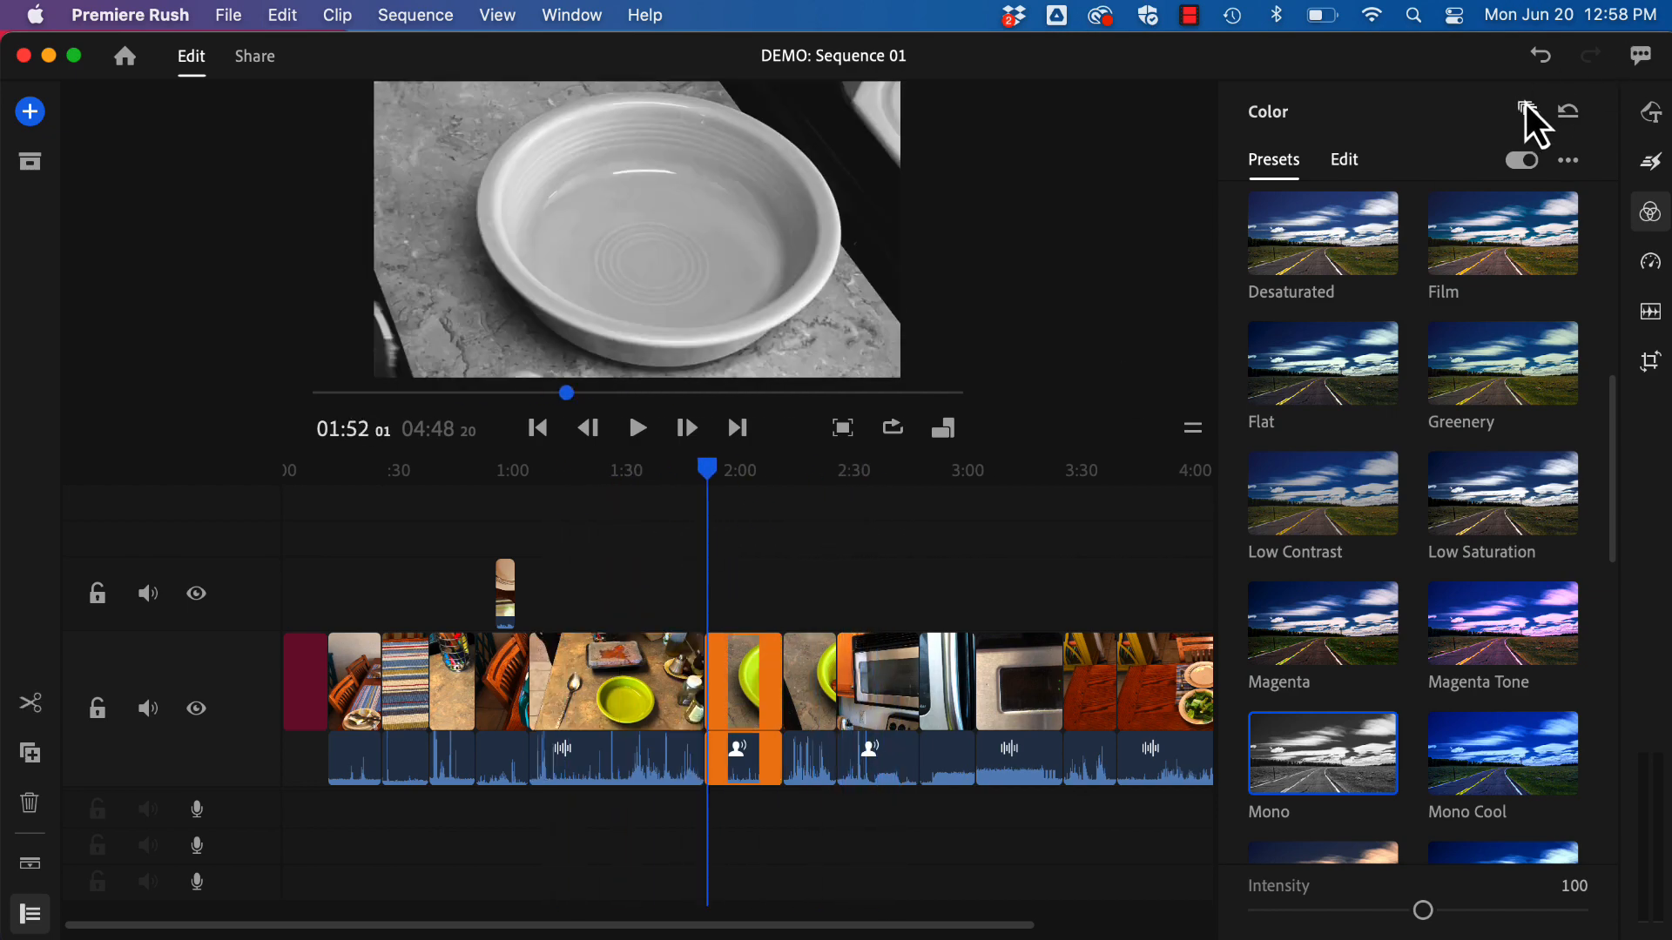
click(1574, 115)
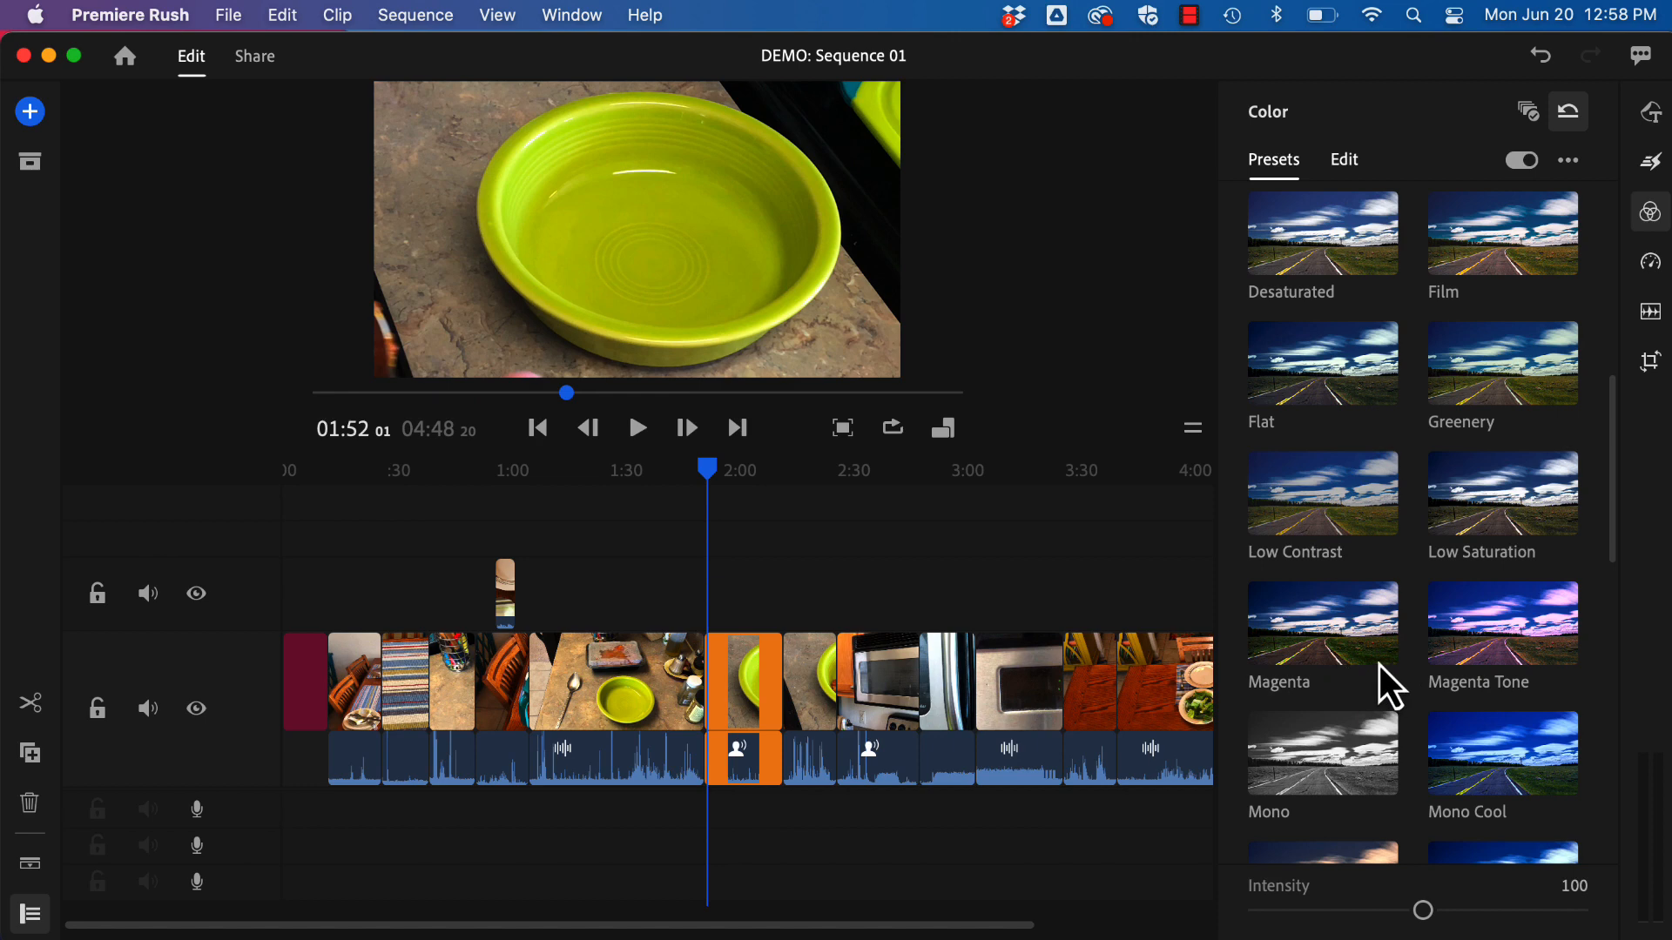
Step: Try several built-in presets on the bowl clip at about 01:56, including Mono Warm, SL Gold and SL Fuji
drag(708, 475, 727, 482)
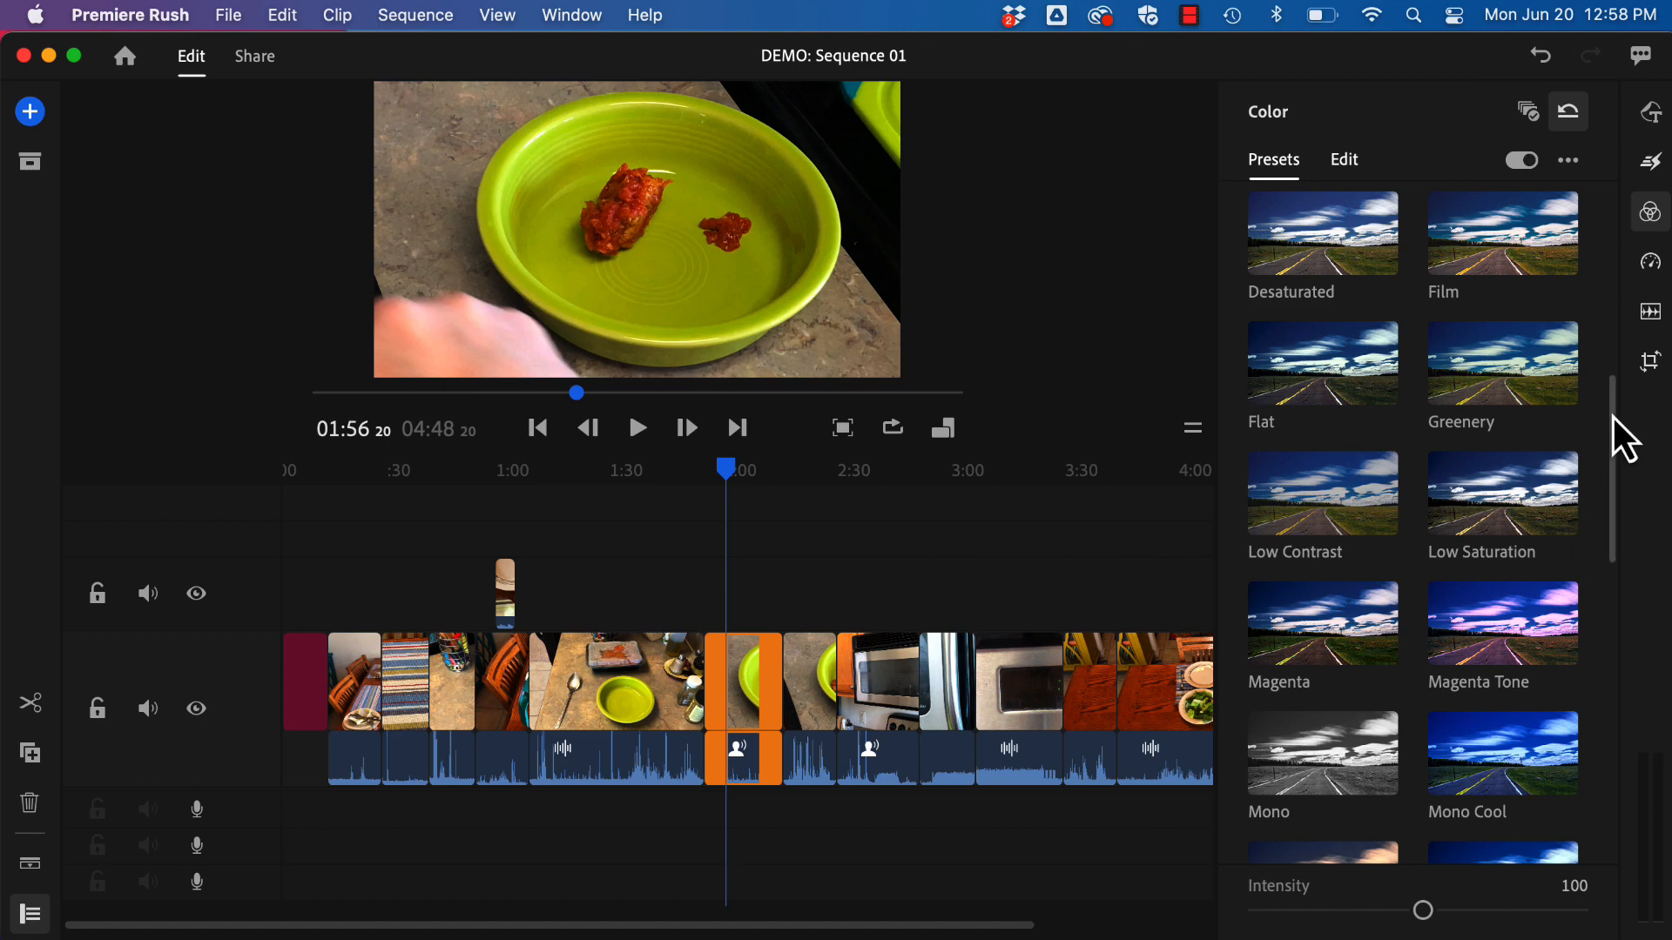
drag(1613, 416, 1619, 575)
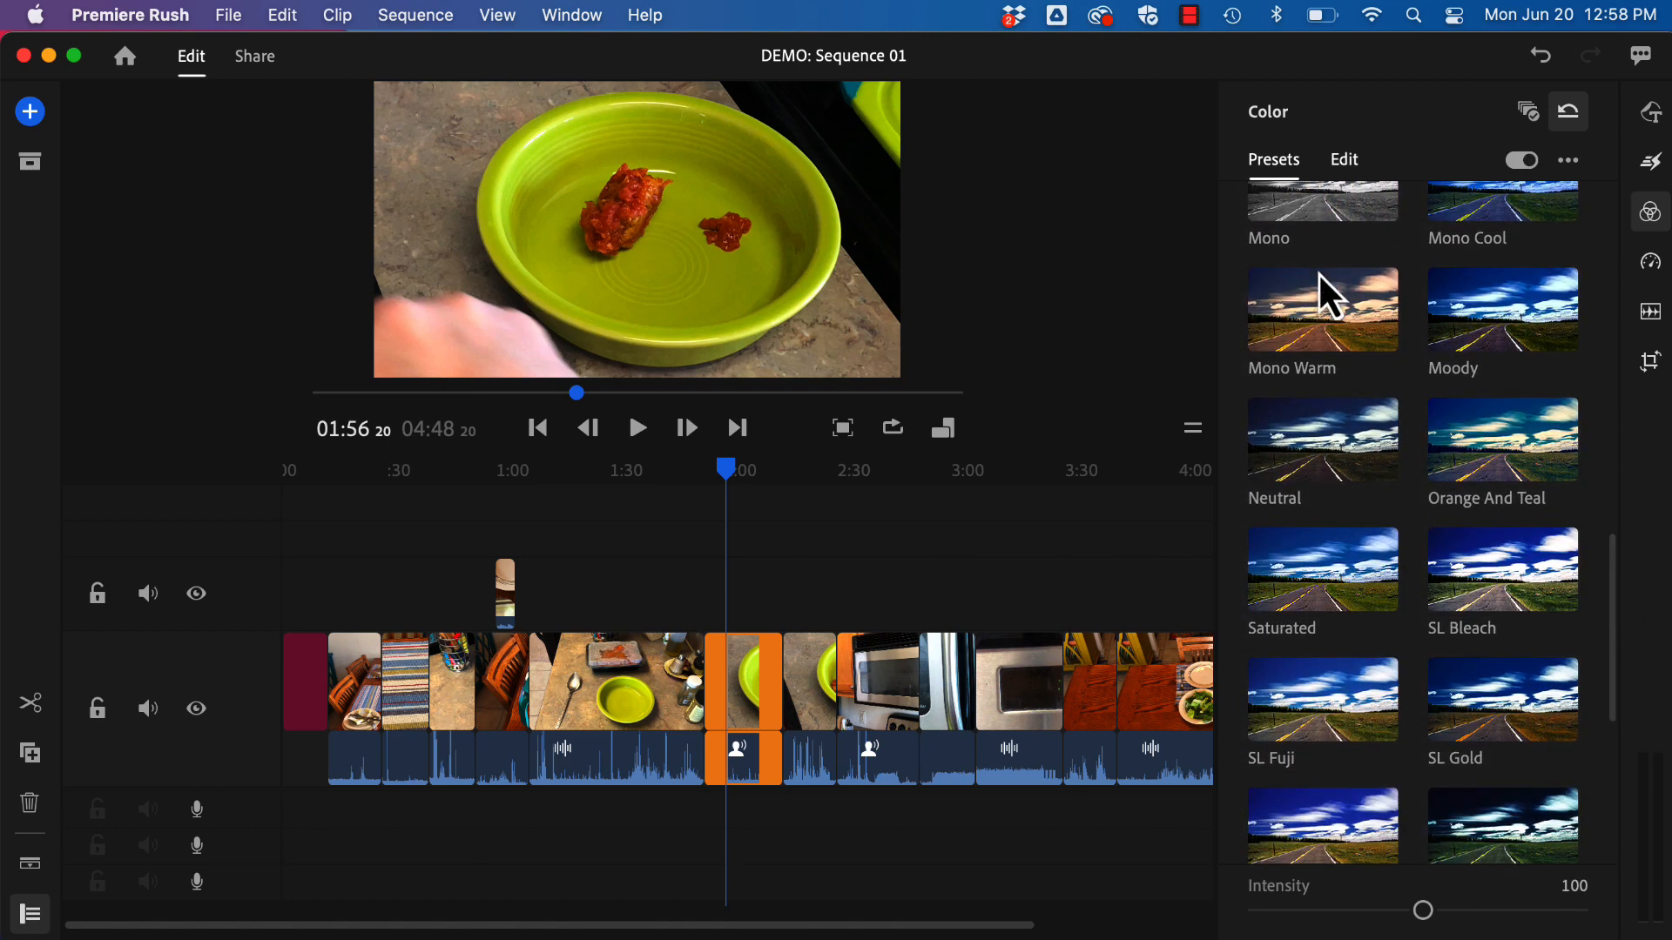
click(1314, 316)
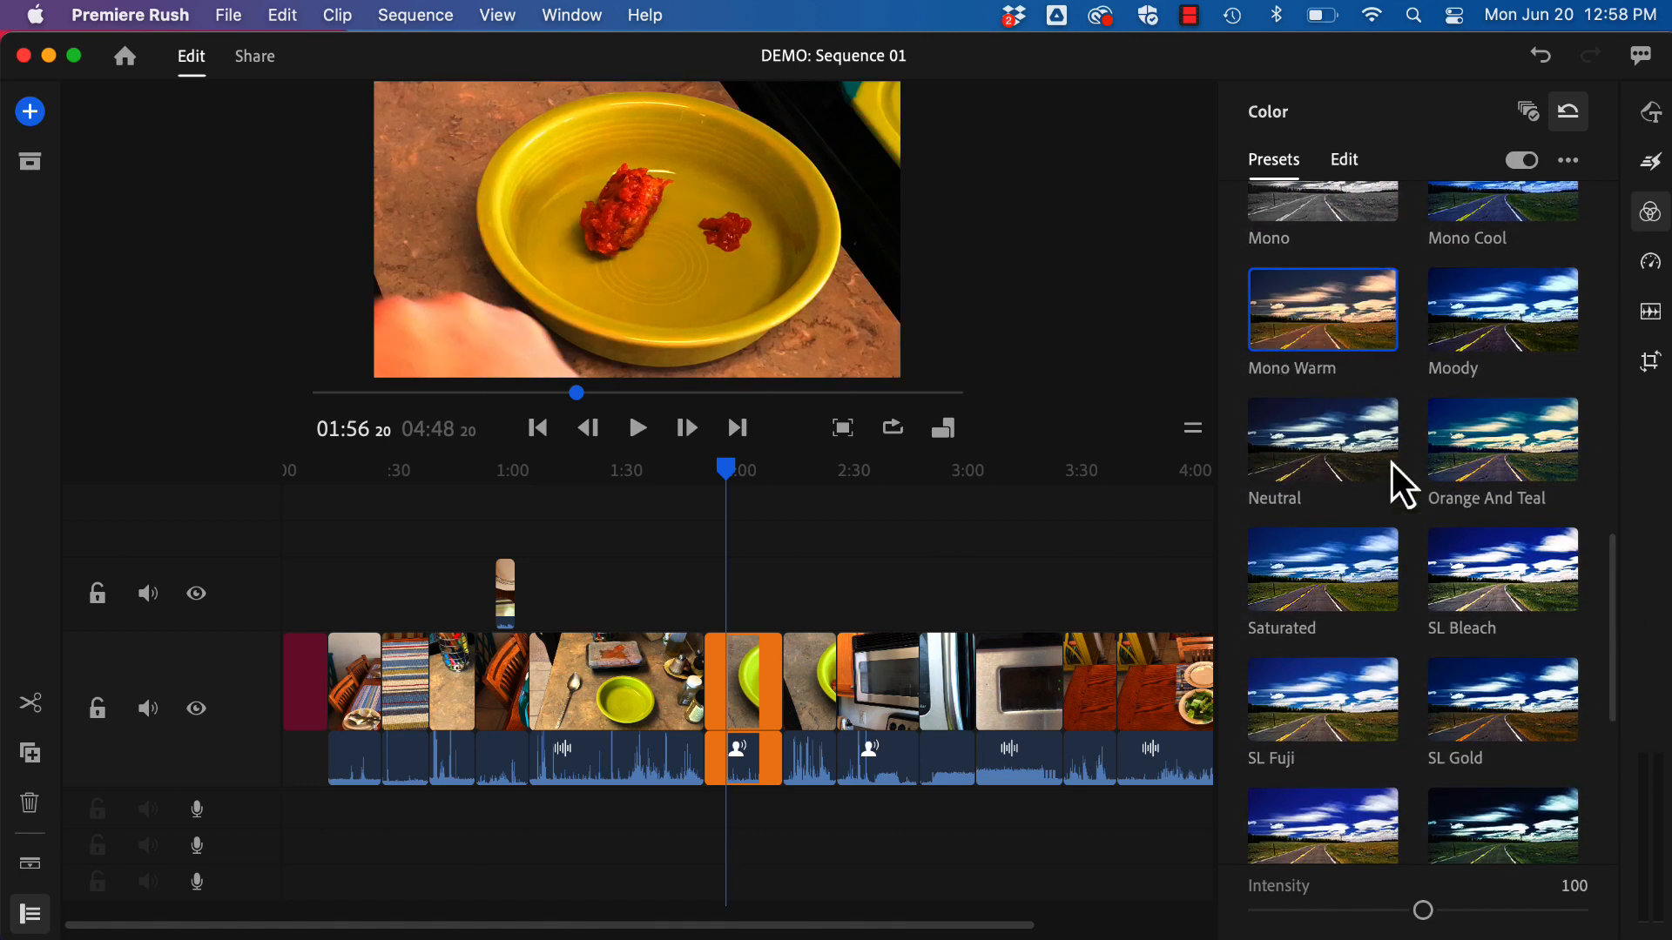
click(1495, 729)
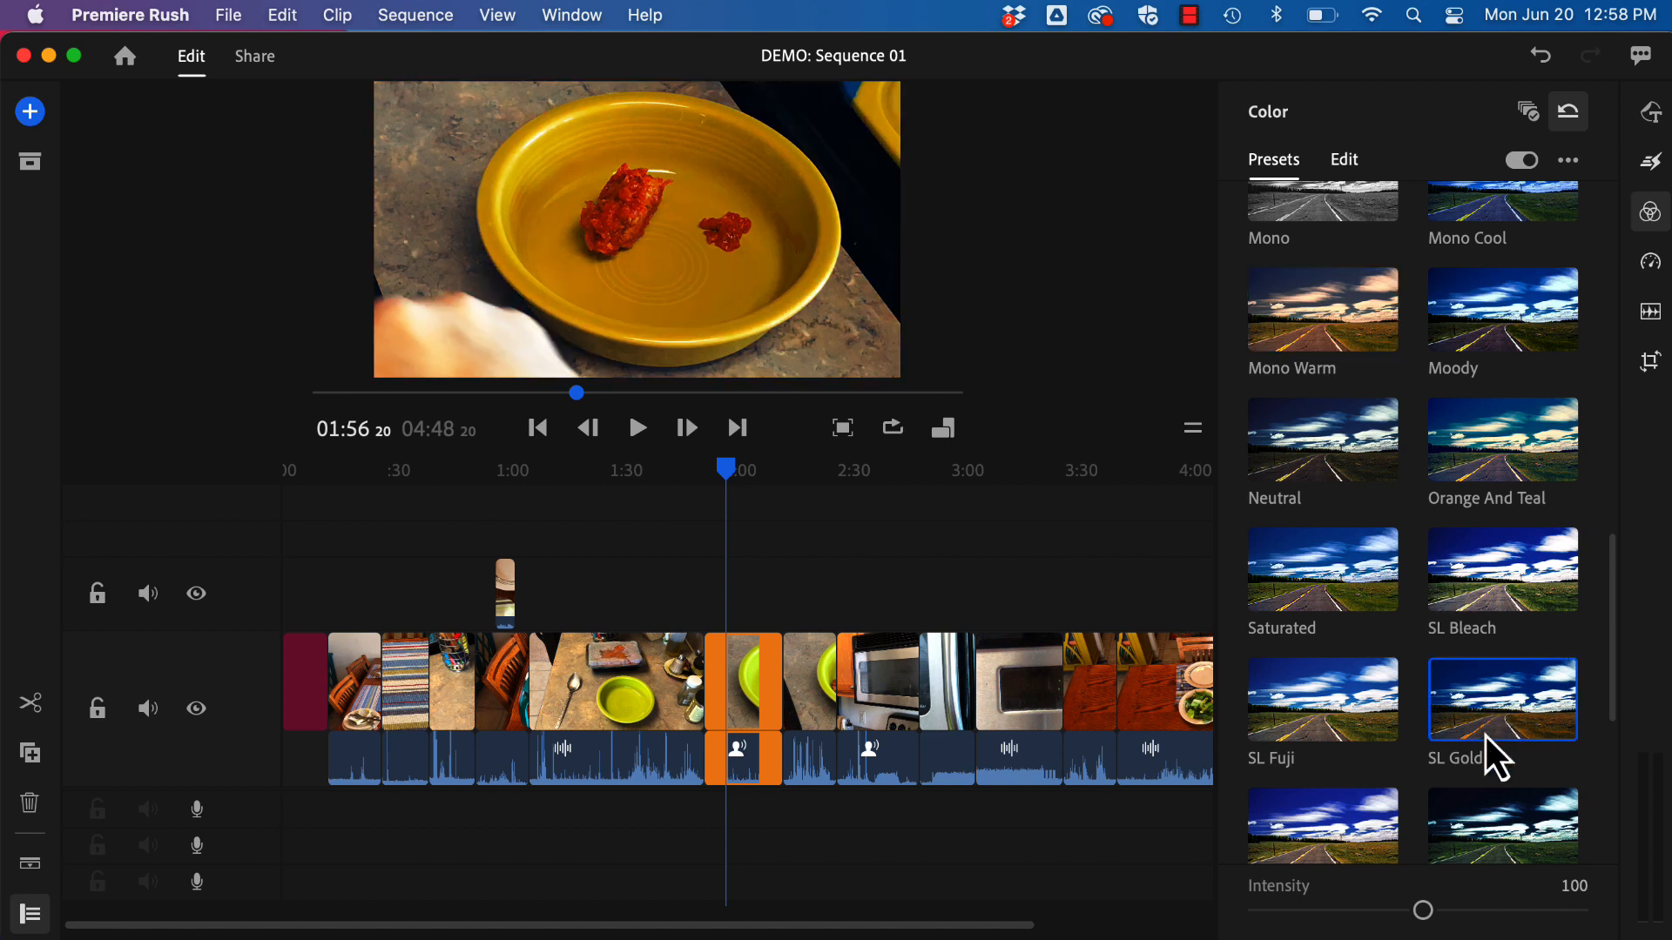
click(1492, 799)
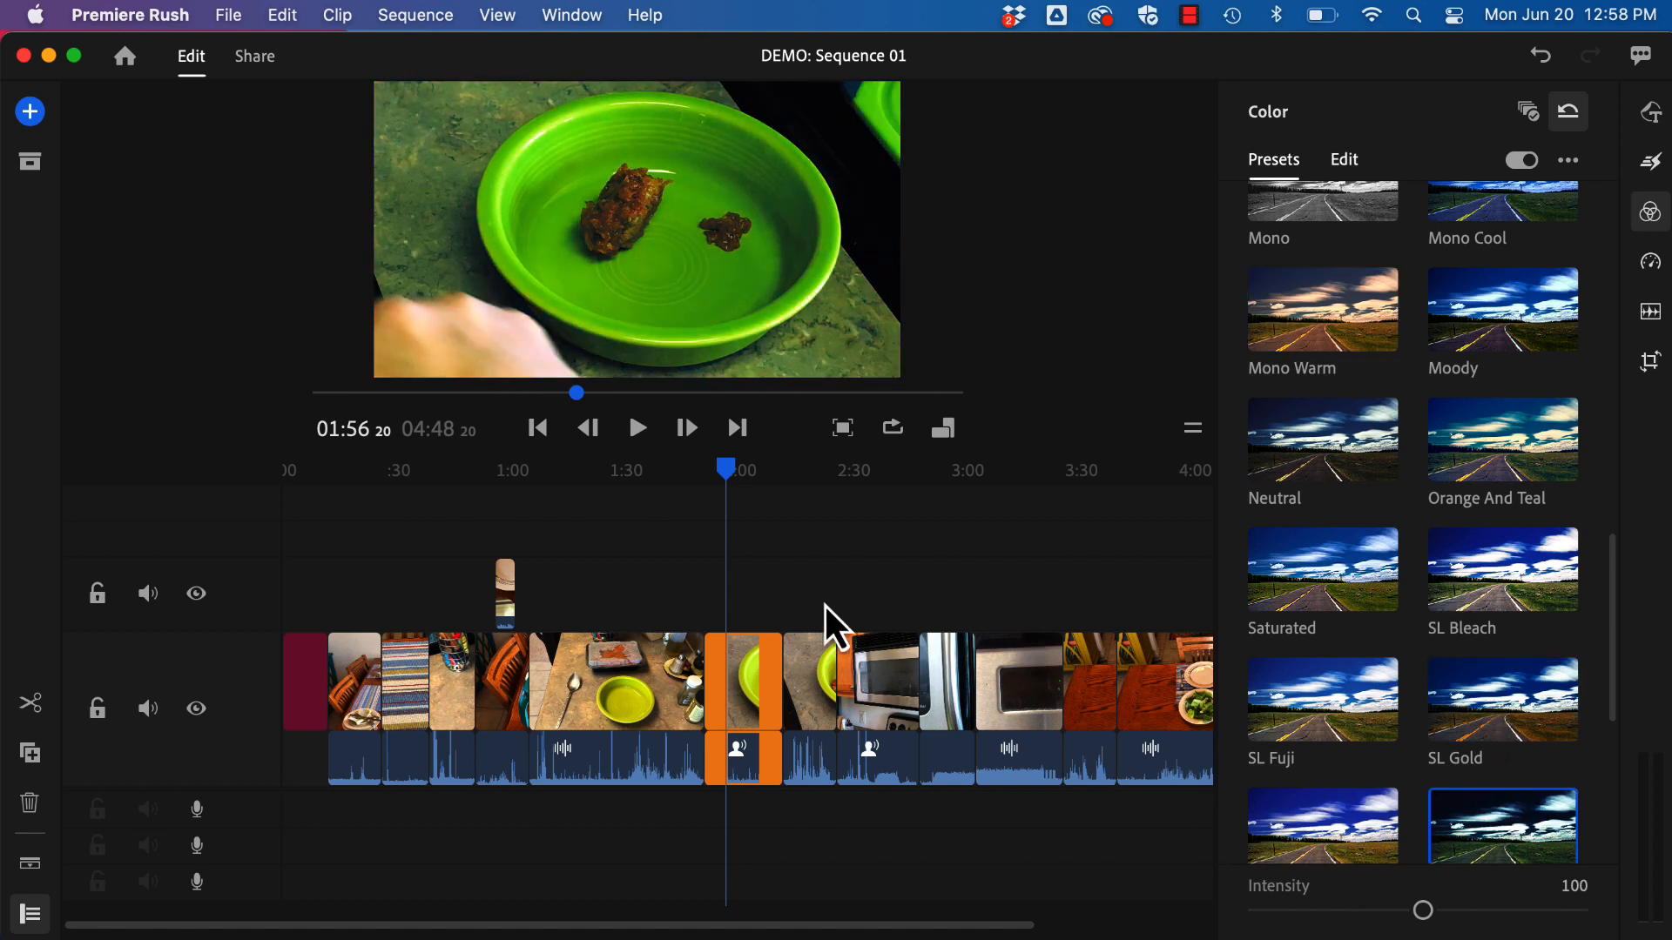
click(1325, 732)
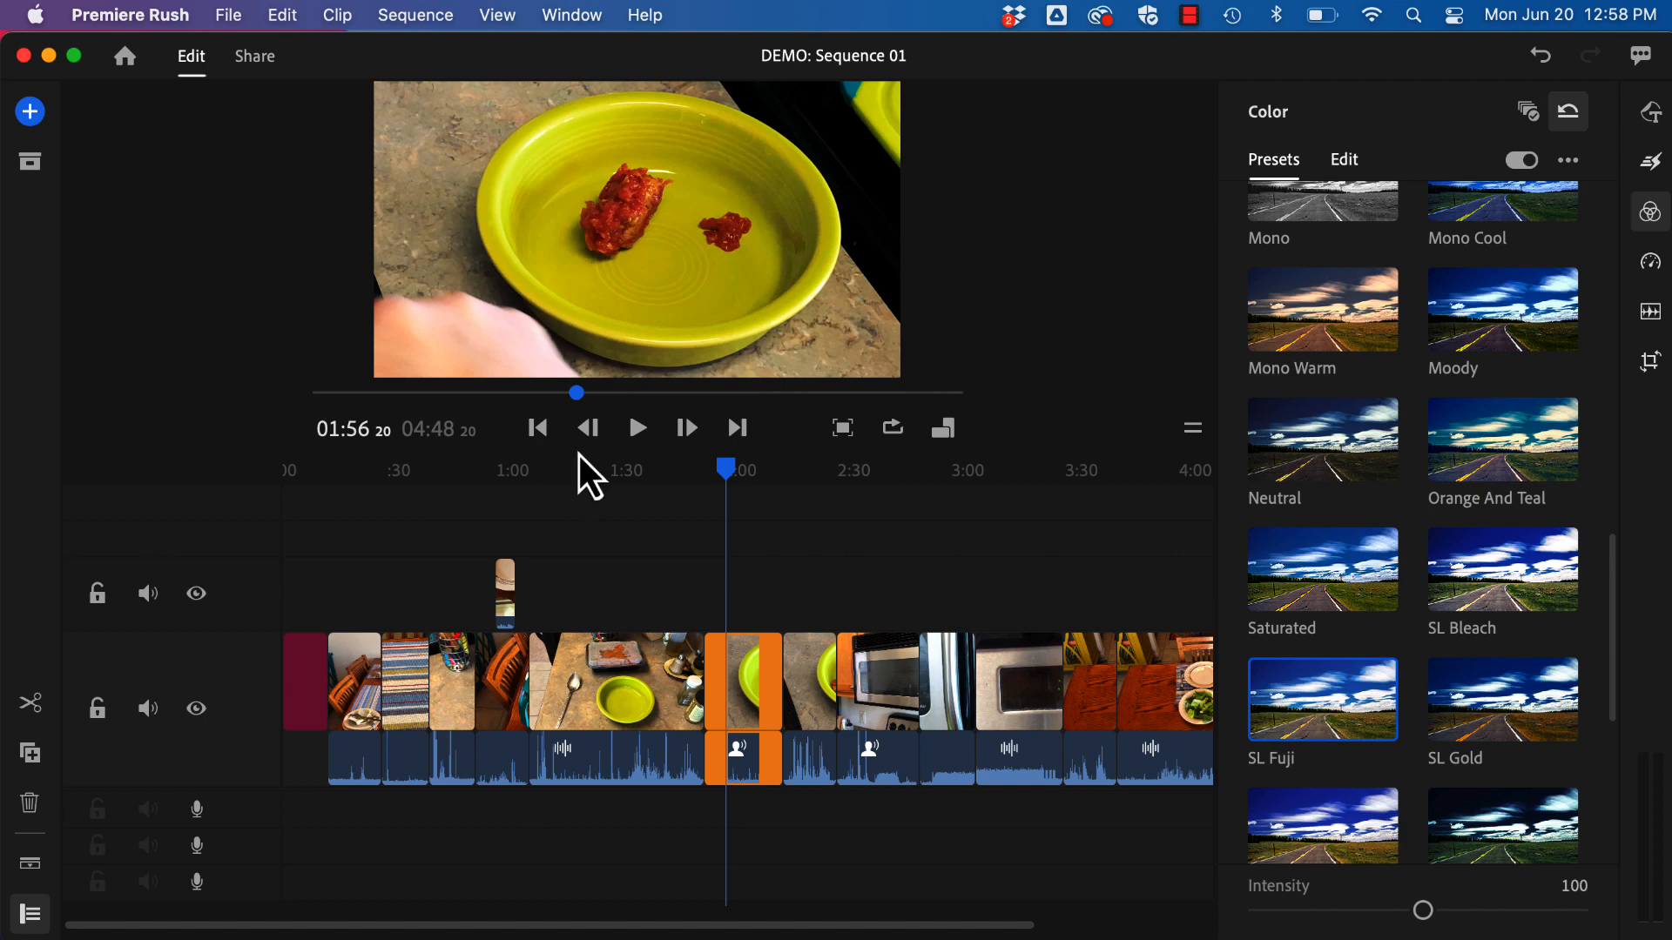
Step: Remove the SL Fuji preset from the bowl clip by resetting its color and scrub to about 02:03
mouse_move(732, 472)
mouse_down()
mouse_move(813, 482)
mouse_move(732, 485)
mouse_up()
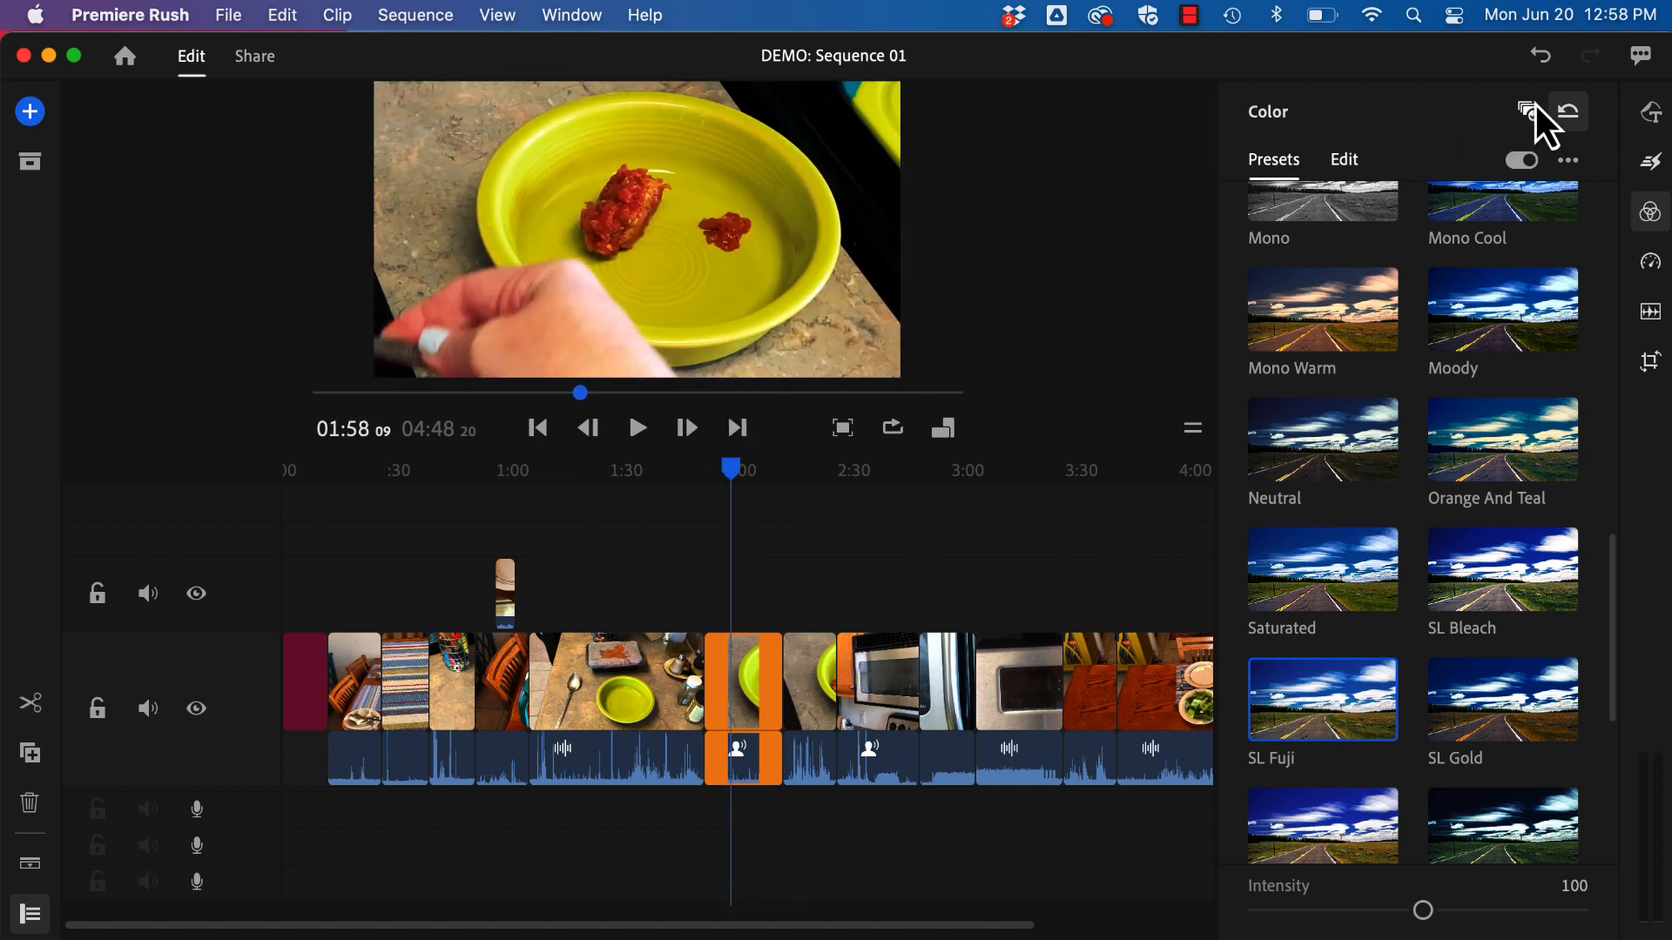
click(1569, 116)
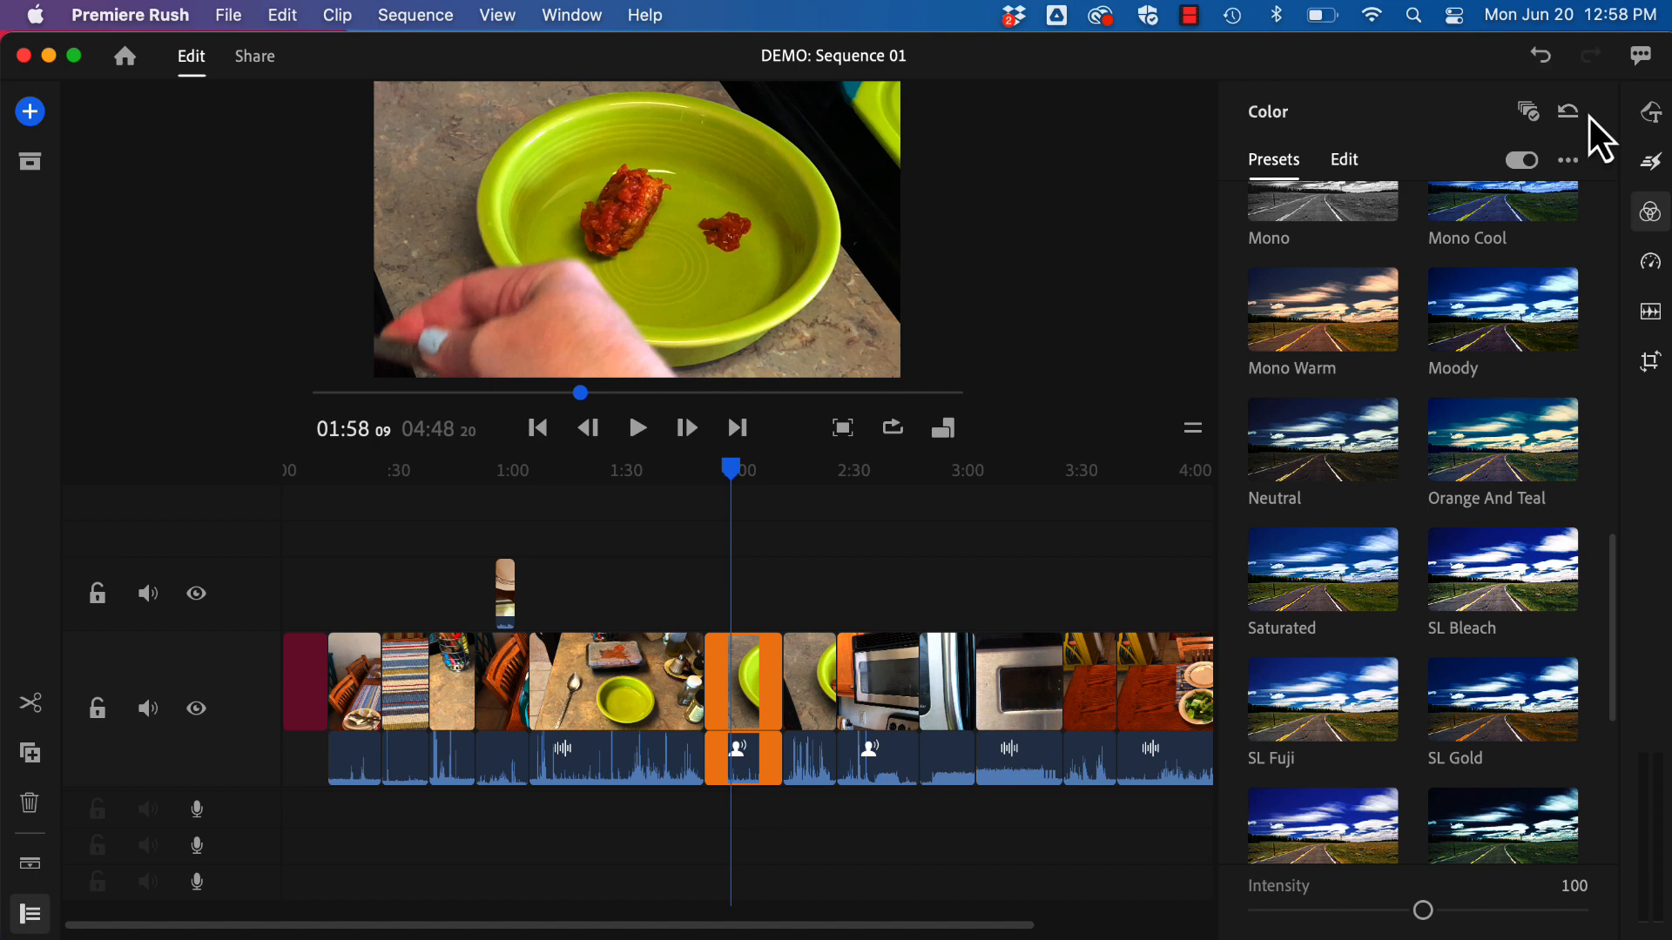
mouse_move(734, 472)
mouse_down()
mouse_move(799, 473)
mouse_move(755, 477)
mouse_up()
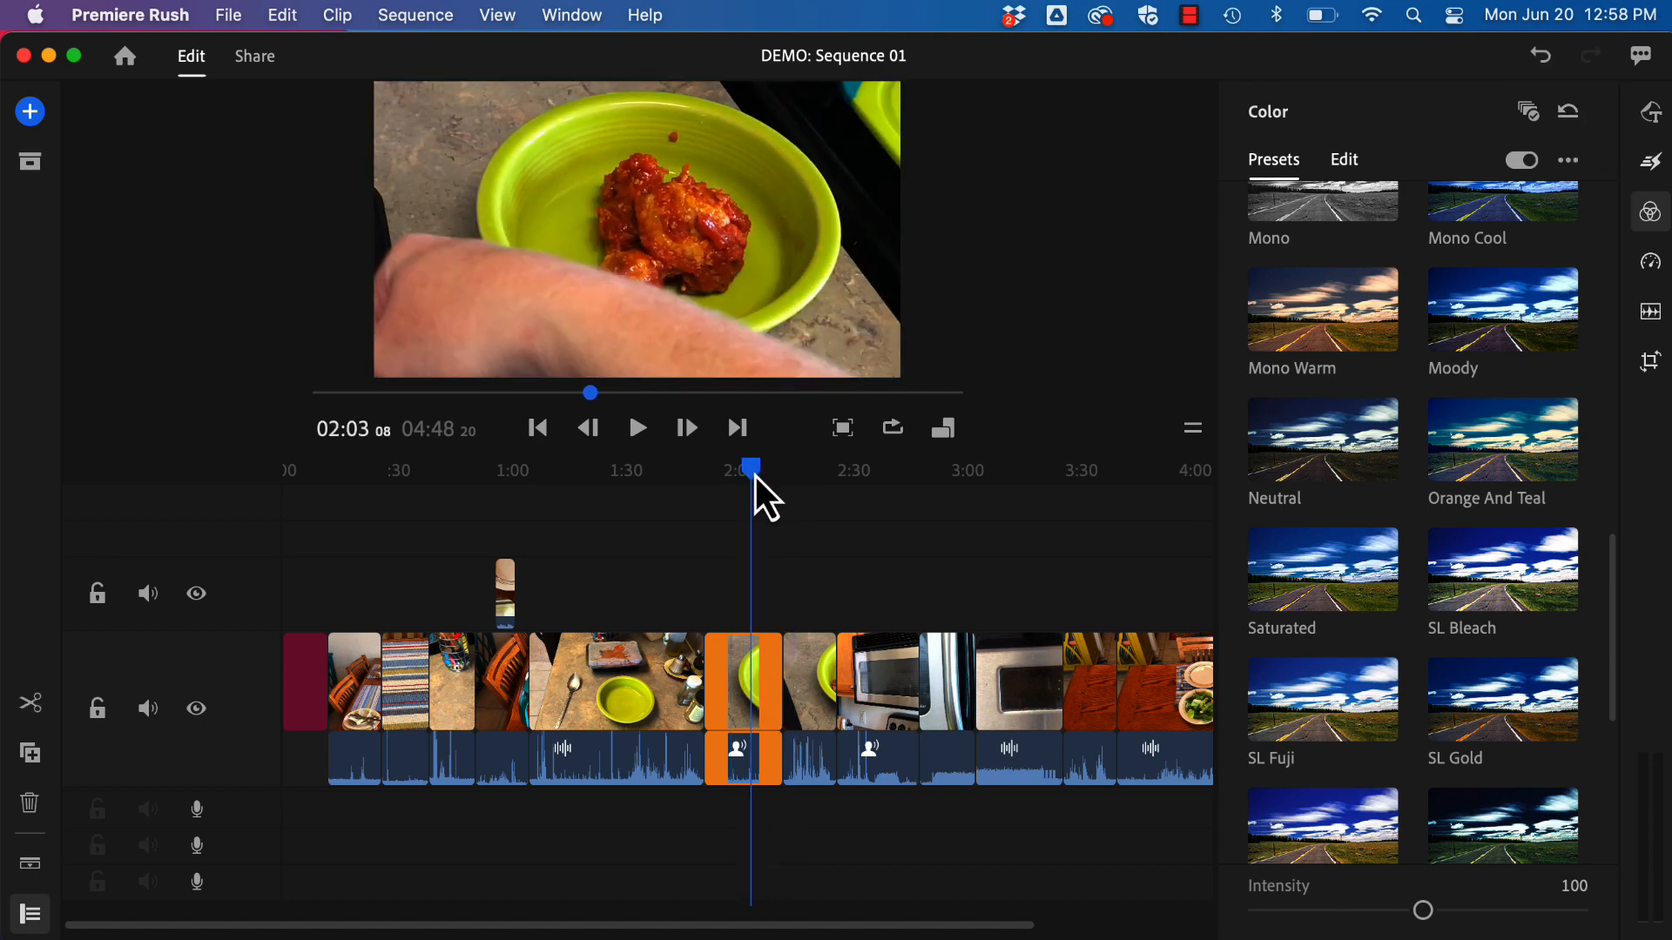